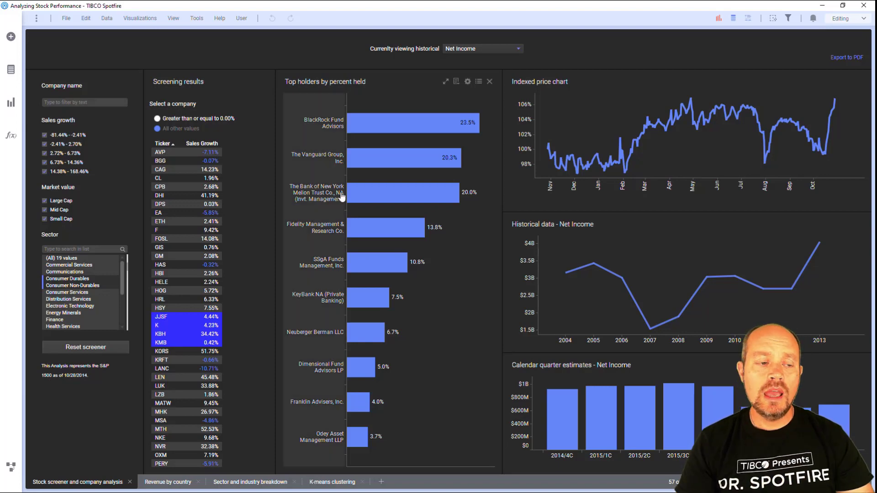
Add a new page, move it first, name it Landing Page, and add an empty text area
left_click(381, 481)
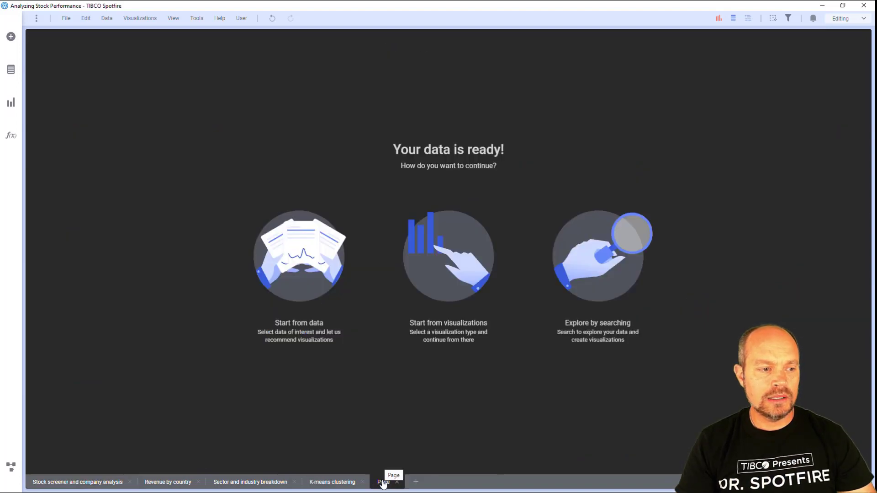
left_click_drag(384, 481, 41, 481)
double_click(42, 481)
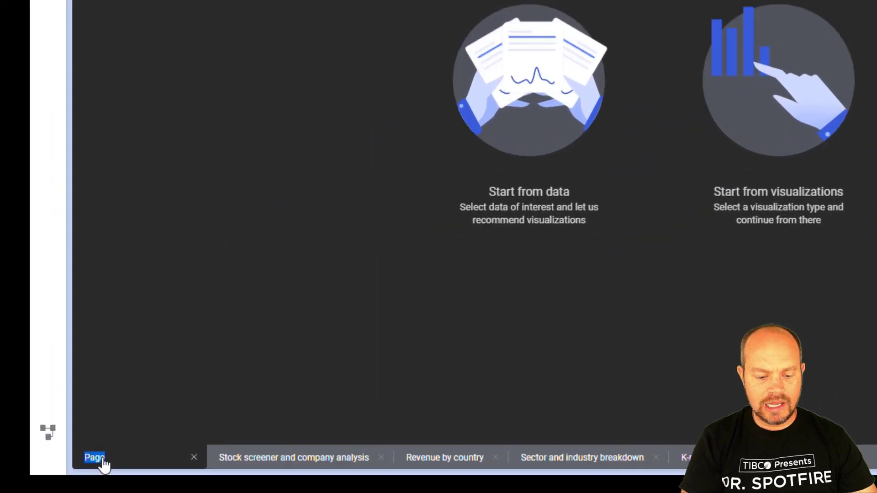
type("Landing Page")
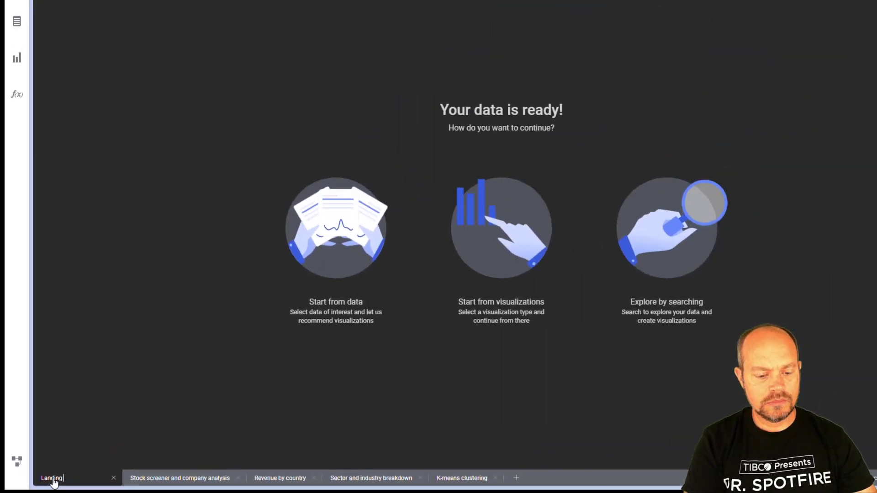
key("Return")
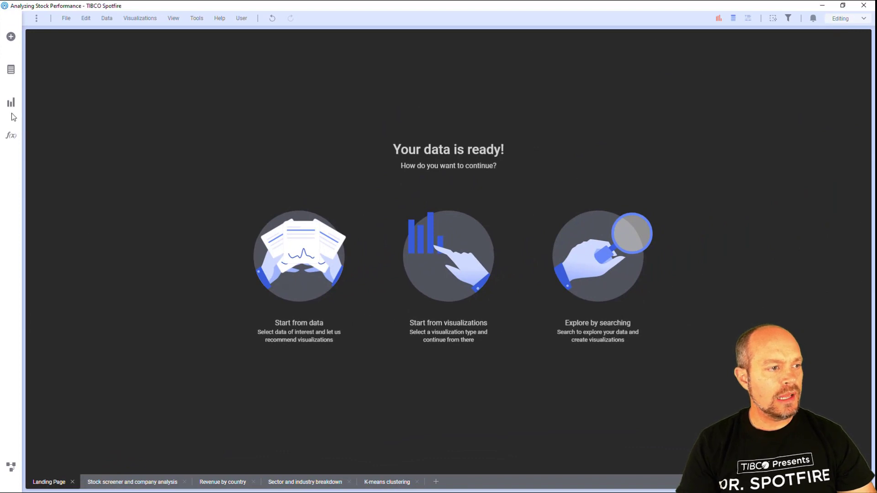
left_click(11, 102)
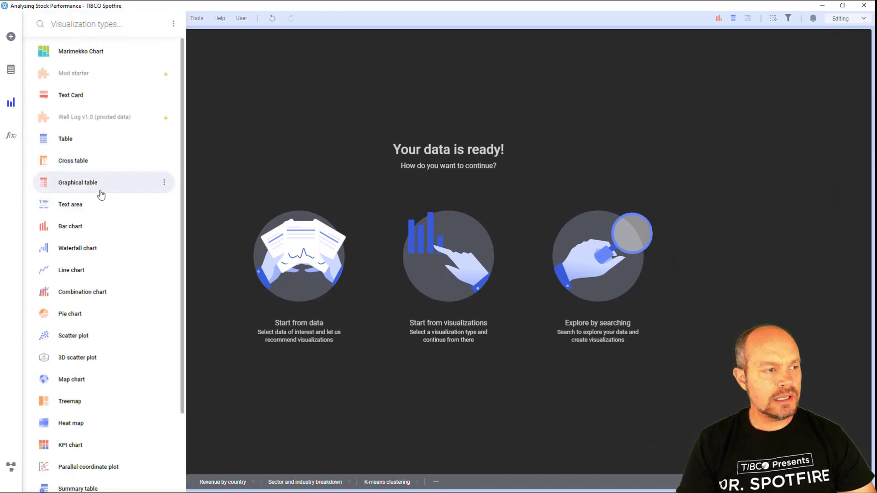
left_click(292, 252)
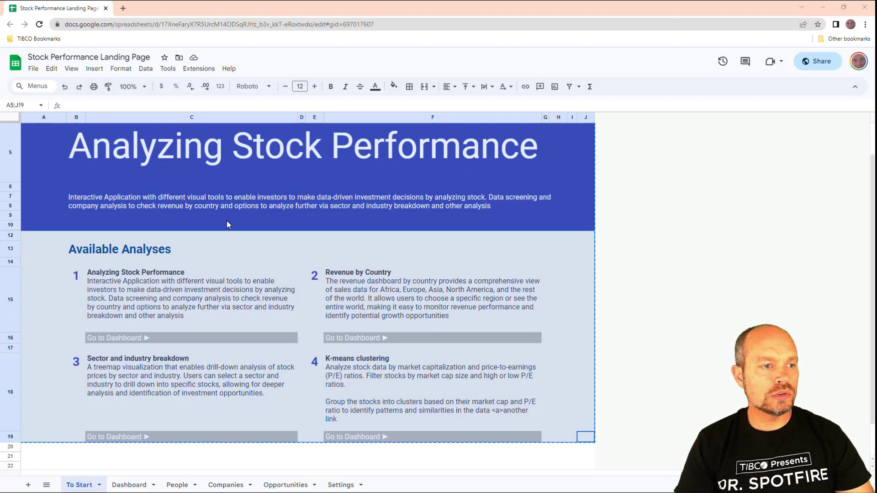
Select the landing page mockup block A5:J19 in Google Sheets
left_click(288, 197)
left_click(592, 386)
left_click(593, 438)
left_click_drag(593, 438, 39, 139)
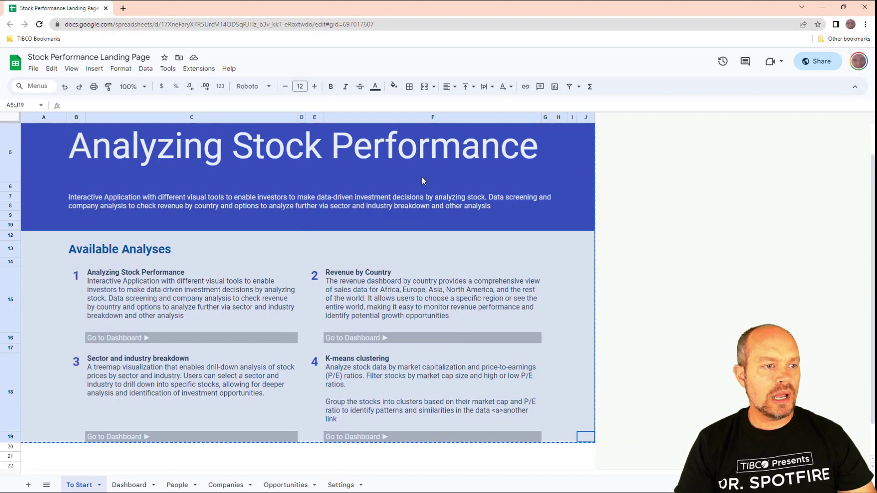
Copy the A5:J19 block and open the Spotfire text area for editing
right_click(440, 186)
left_click(464, 202)
left_click(823, 7)
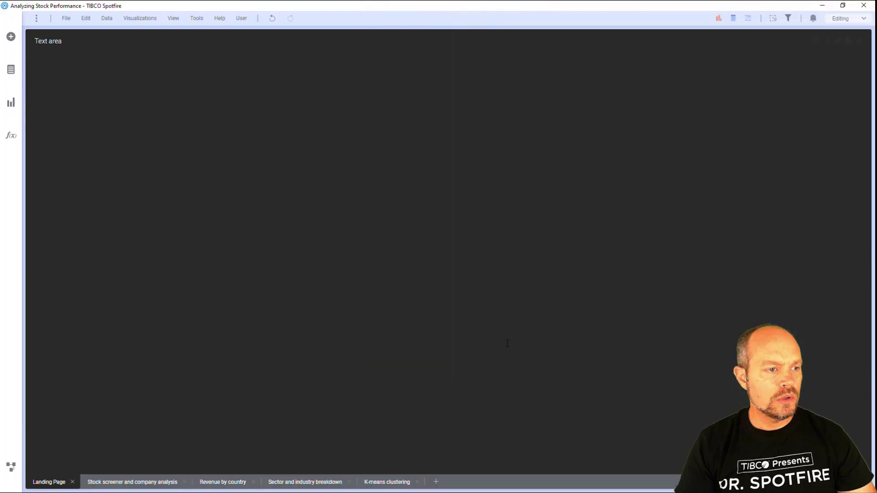
right_click(349, 205)
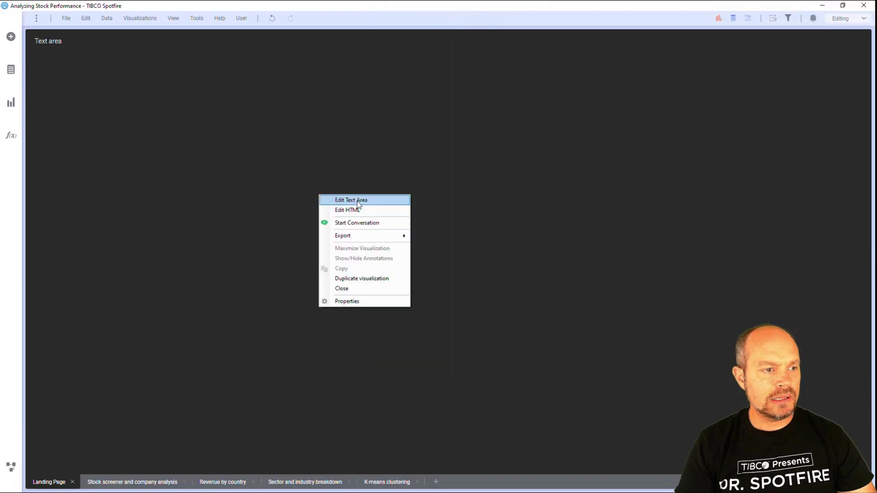
left_click(359, 201)
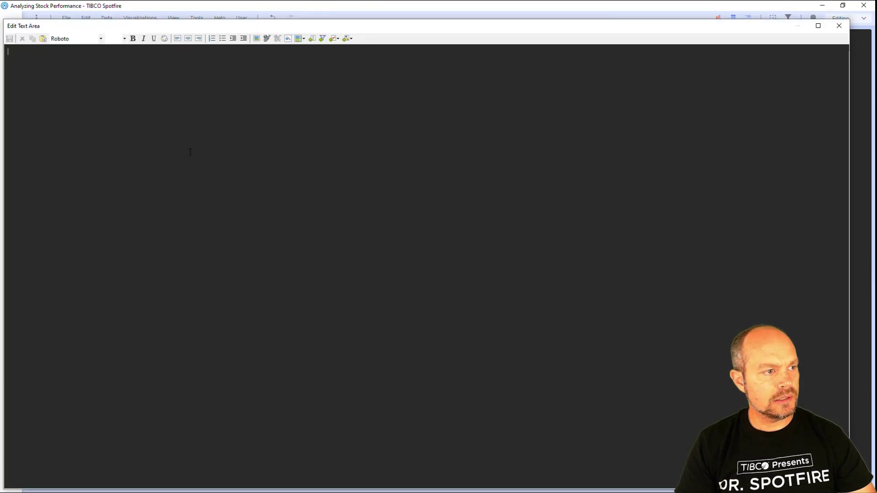
Paste the landing page design, centre all of it, and save the text area
right_click(219, 156)
left_click(256, 206)
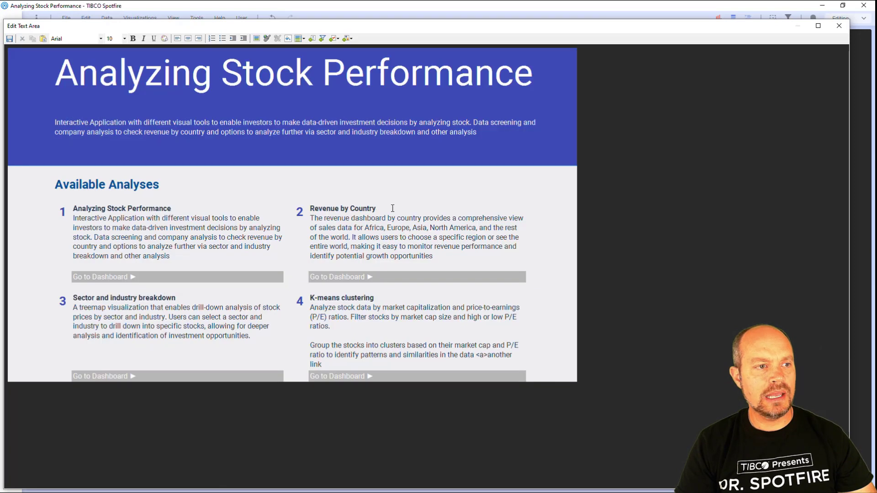
key("ctrl+a")
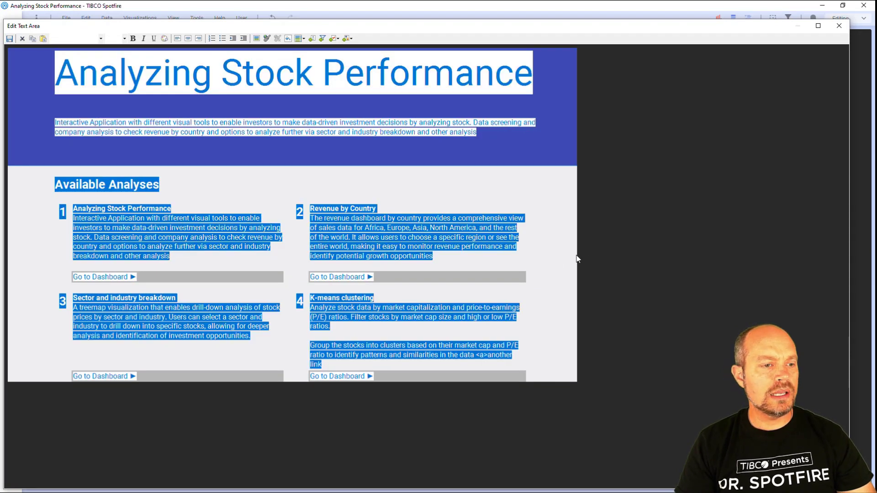
left_click(188, 38)
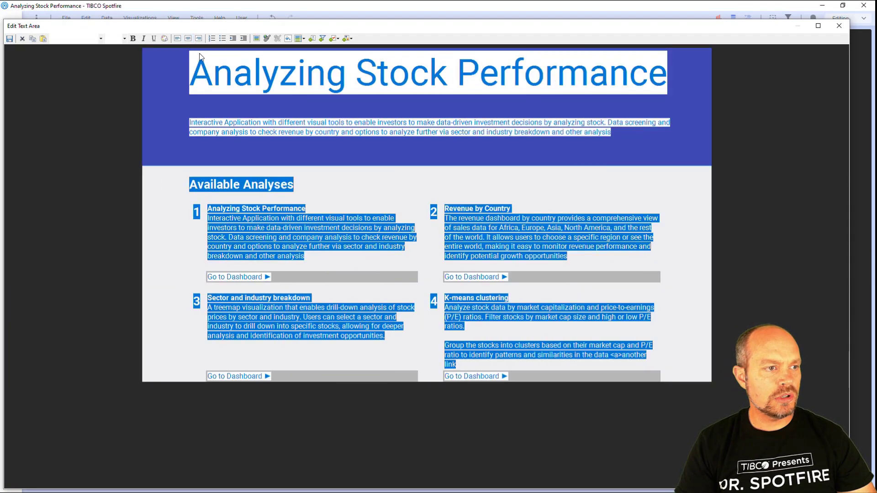
left_click(10, 38)
left_click_drag(98, 26, 120, 35)
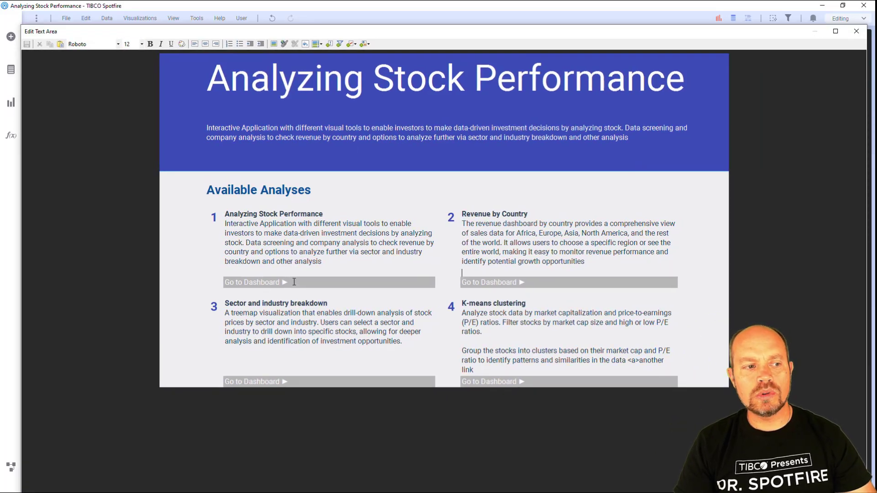
Turn the first card's Go to Dashboard text into a link to Stock screener and company analysis
left_click_drag(295, 283, 220, 285)
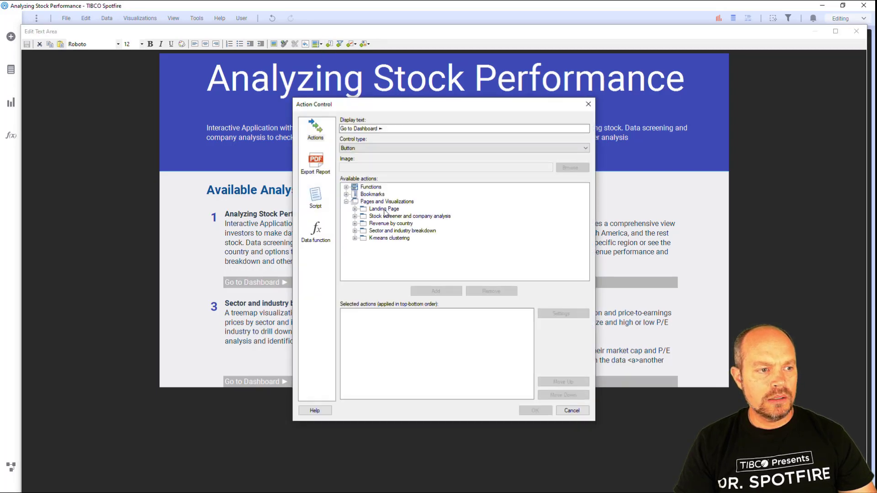
left_click(384, 210)
left_click(386, 217)
left_click(435, 291)
left_click(368, 148)
left_click(357, 162)
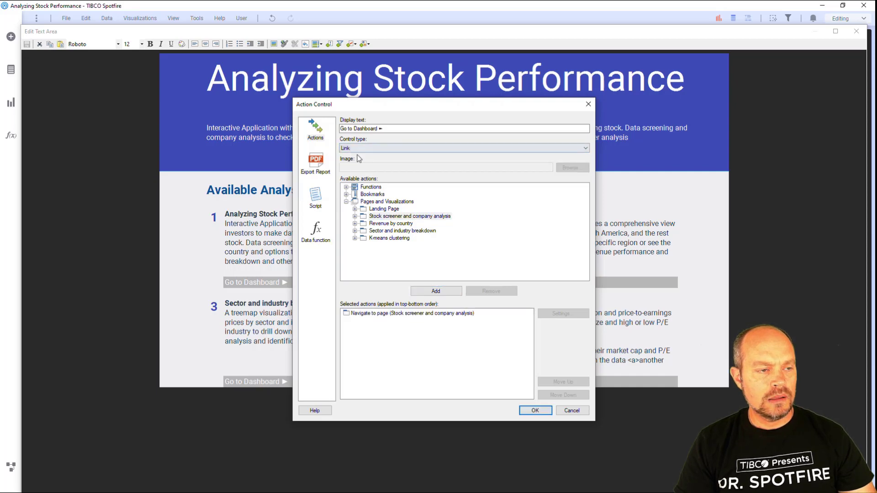
left_click(536, 410)
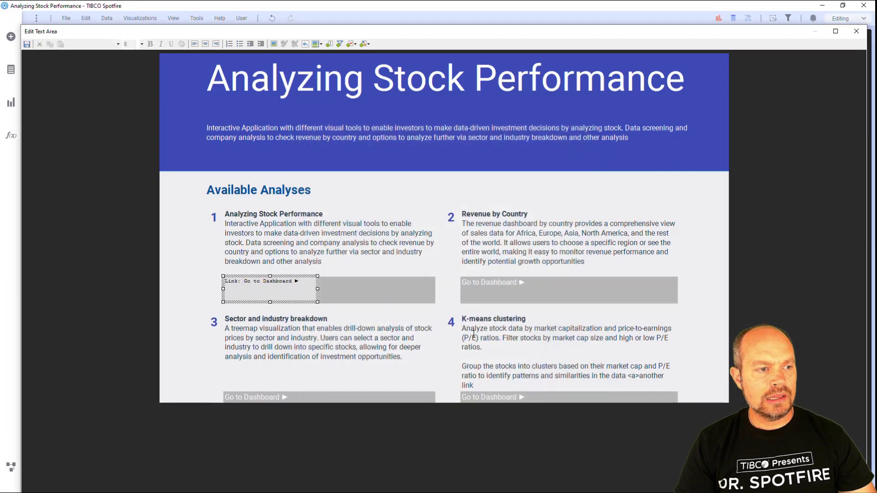
Format the new link's text colour as white
right_click(302, 288)
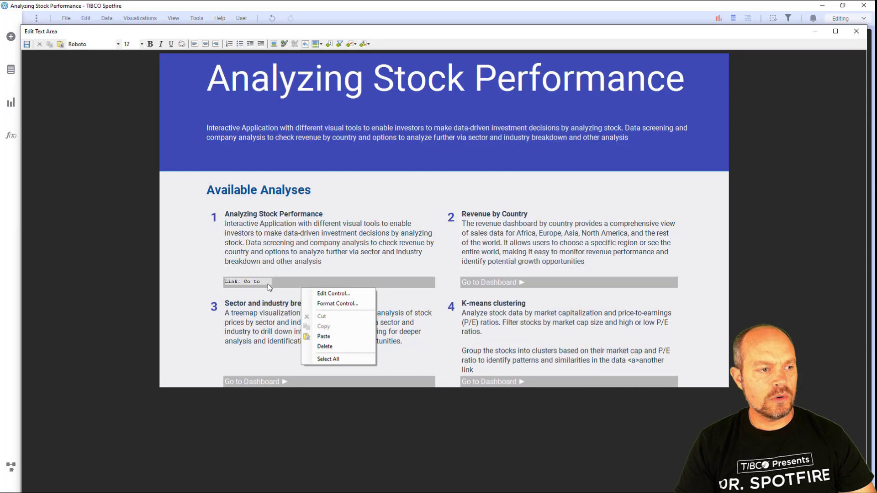
left_click(336, 303)
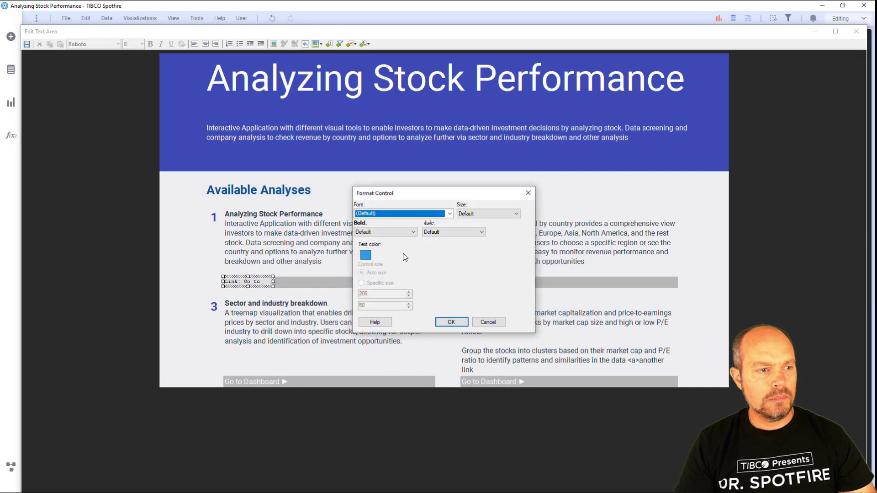
left_click(365, 256)
left_click(450, 267)
left_click(451, 322)
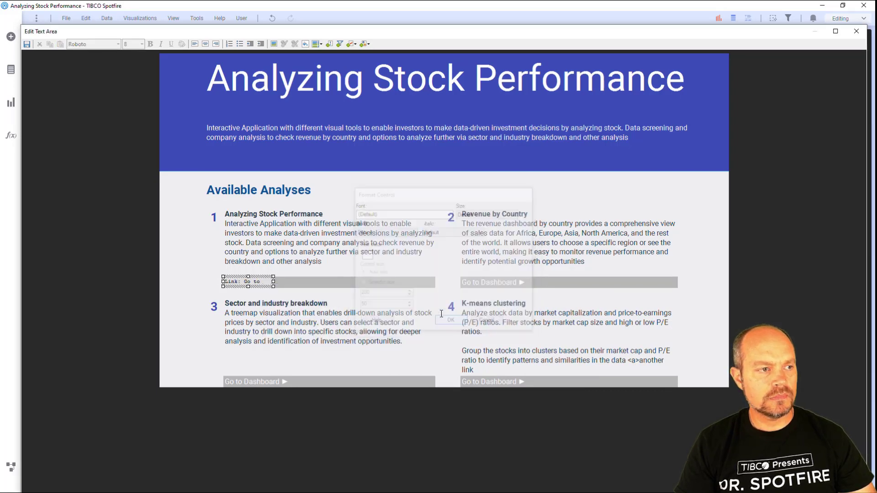
left_click_drag(109, 33, 287, 450)
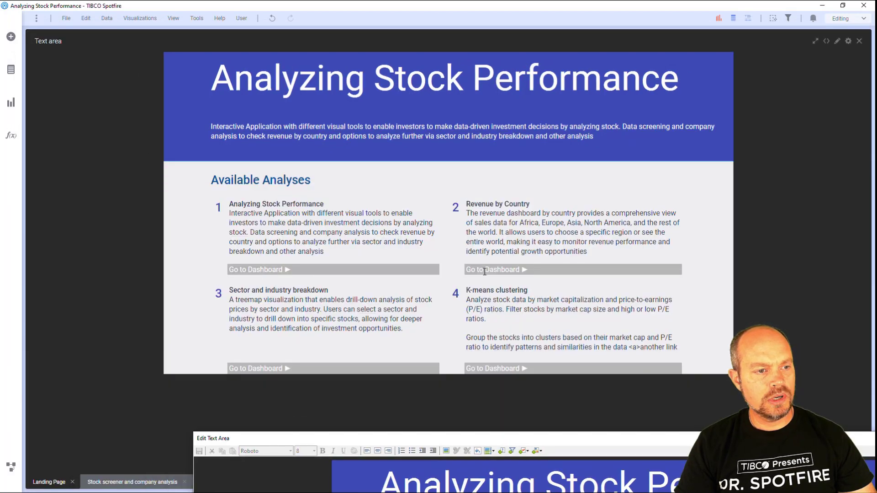
Close the text area editor and test a Go to Dashboard link to the Stock screener page
left_click_drag(574, 440, 486, 253)
left_click_drag(466, 200, 390, 36)
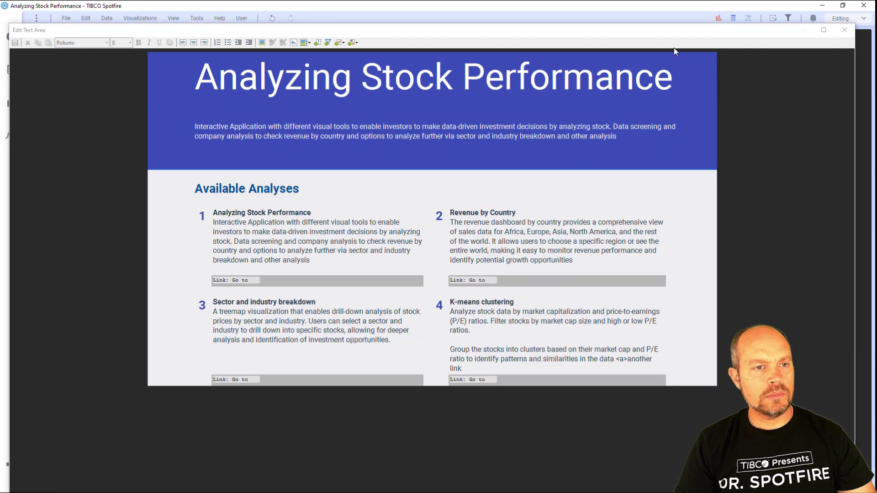
left_click(845, 30)
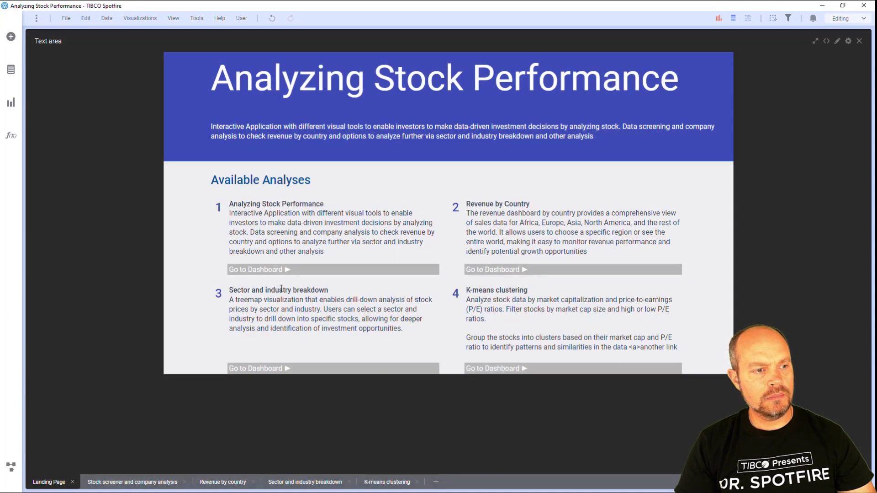
left_click(286, 271)
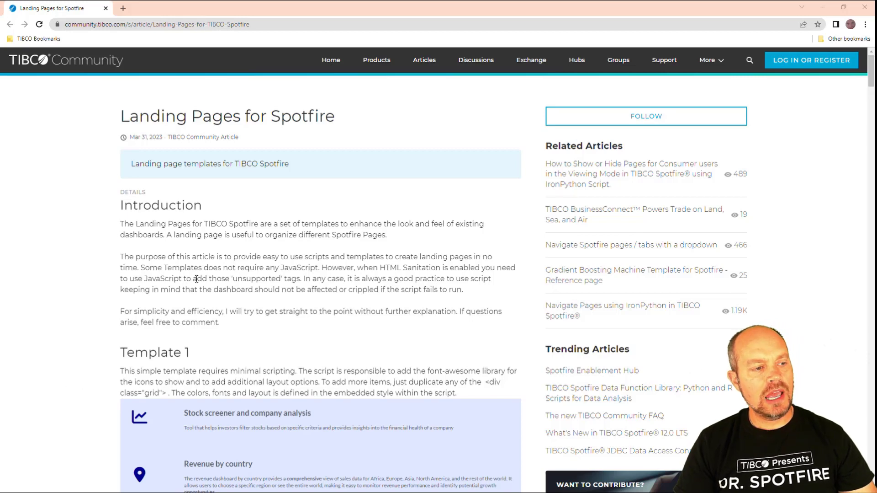
Scroll to Template 1 in the article and select its entire html code
scroll(215, 276, "down", 7)
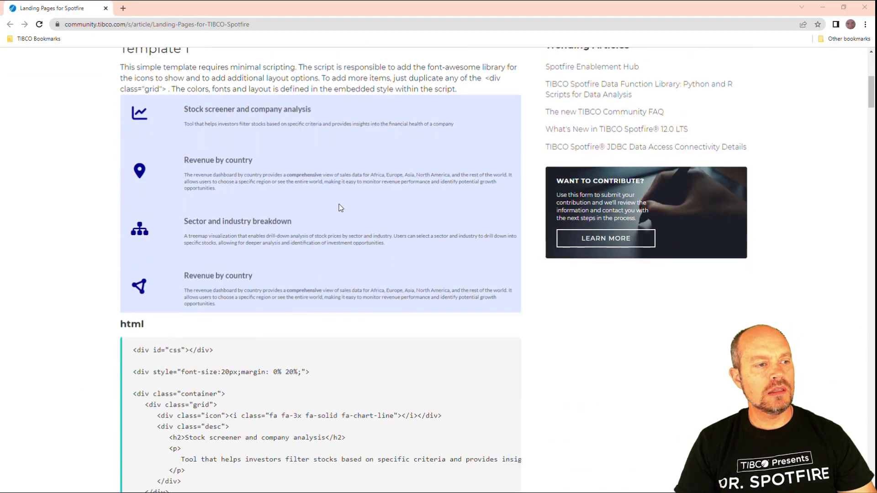
scroll(331, 230, "down", 1)
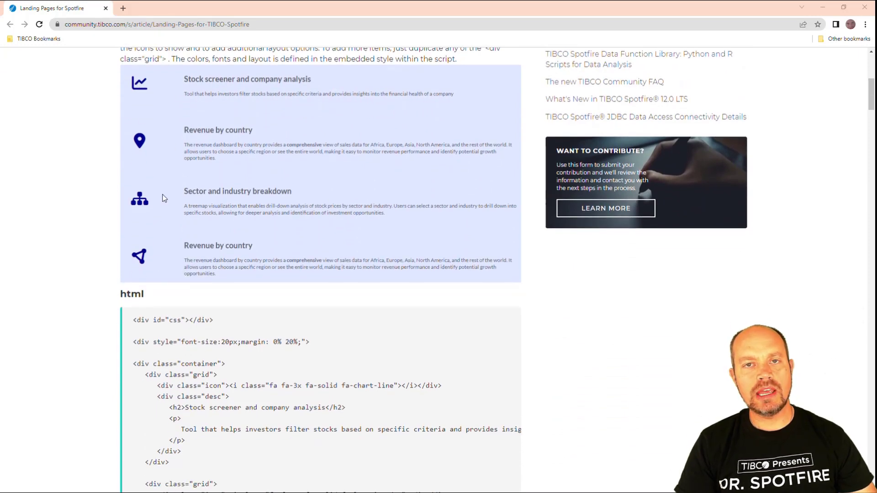
scroll(230, 268, "down", 4)
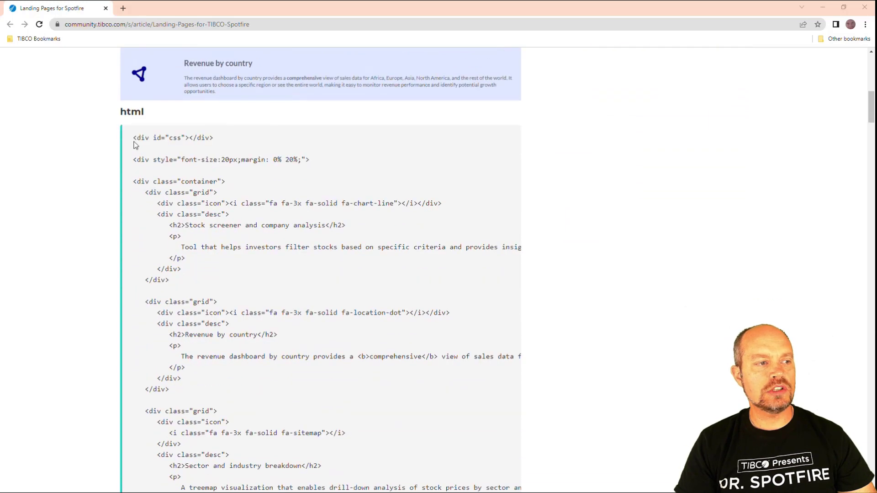
left_click_drag(133, 137, 198, 348)
scroll(172, 296, "down", 7)
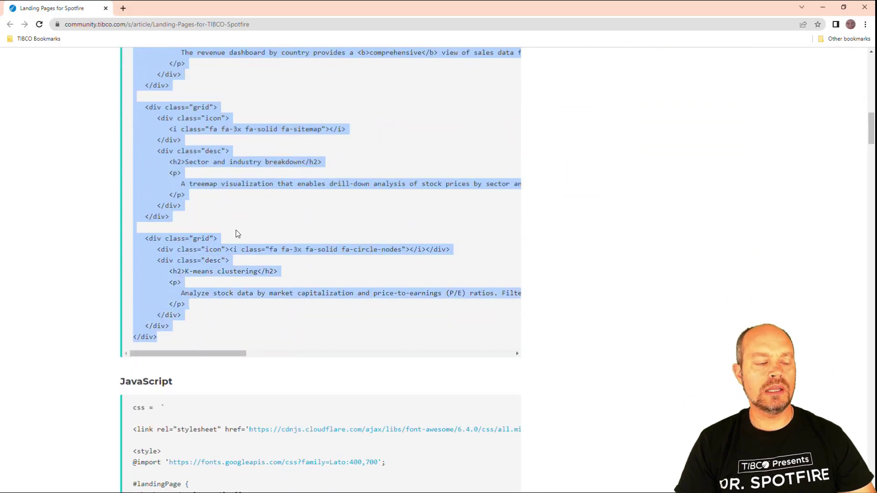
Paste the Template 1 html into the text area's HTML source, apply it, and start a new script
key("alt+Tab")
right_click(248, 152)
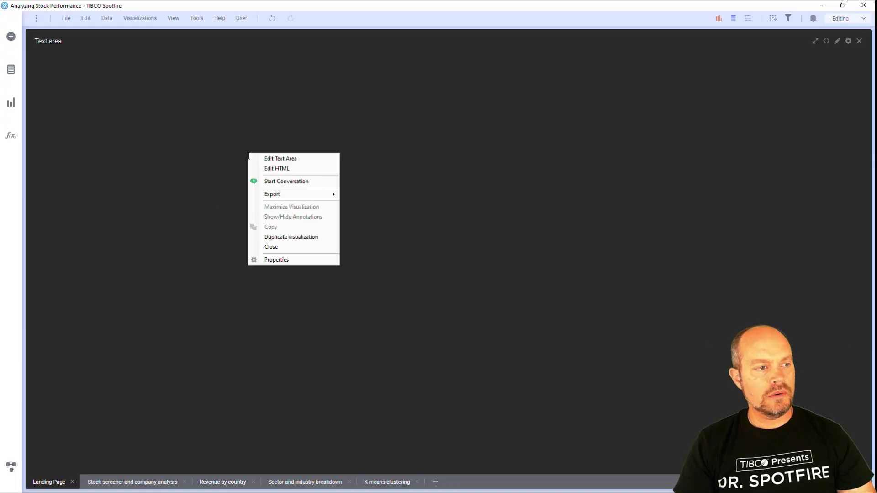
left_click(268, 168)
key("ctrl+v")
left_click(154, 178)
left_click_drag(388, 165, 432, 178)
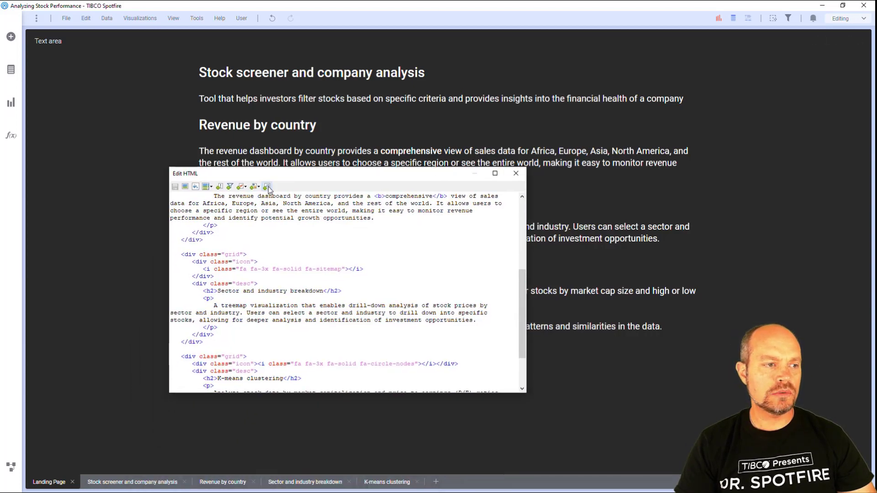
left_click(268, 186)
left_click(441, 184)
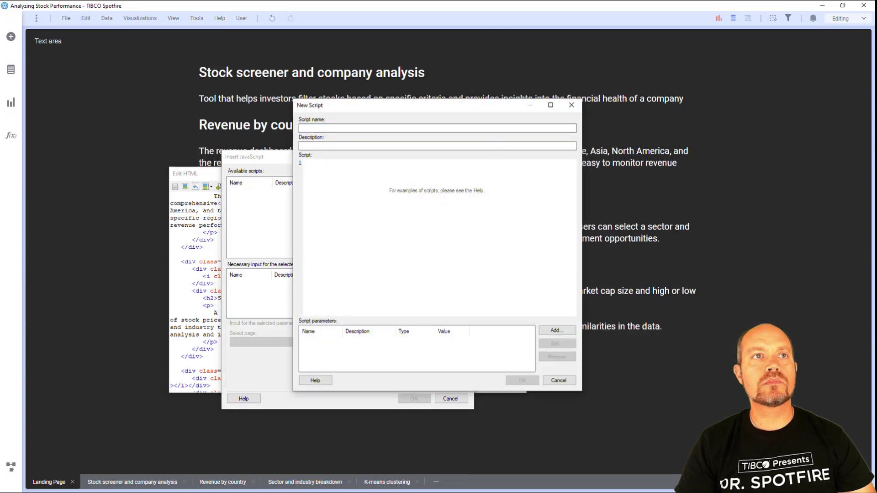
Select the Template 1 JavaScript from css = ` through innerHTML = css in the article
key("alt+Tab")
scroll(133, 297, "down", 5)
left_click_drag(132, 165, 344, 298)
scroll(167, 294, "down", 3)
scroll(169, 304, "down", 8)
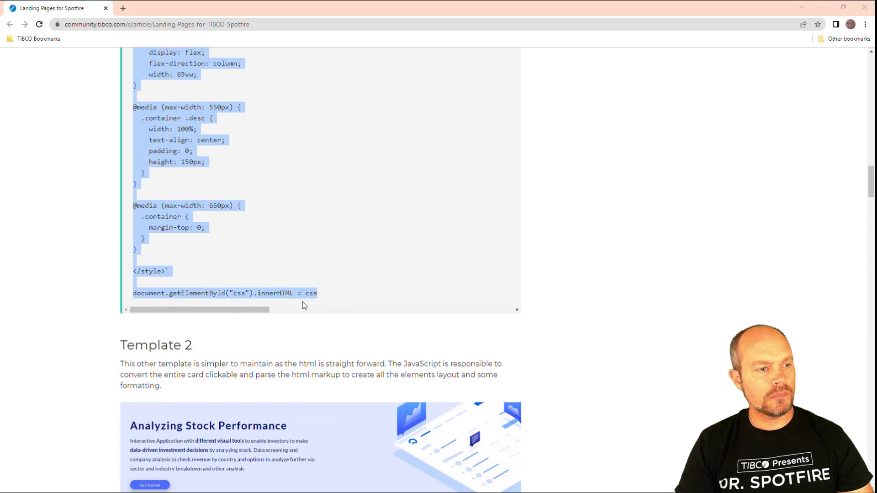
key("alt+Tab")
Paste the template JavaScript into the new script and name it landingpage1
left_click(366, 191)
key("ctrl+v")
left_click(331, 130)
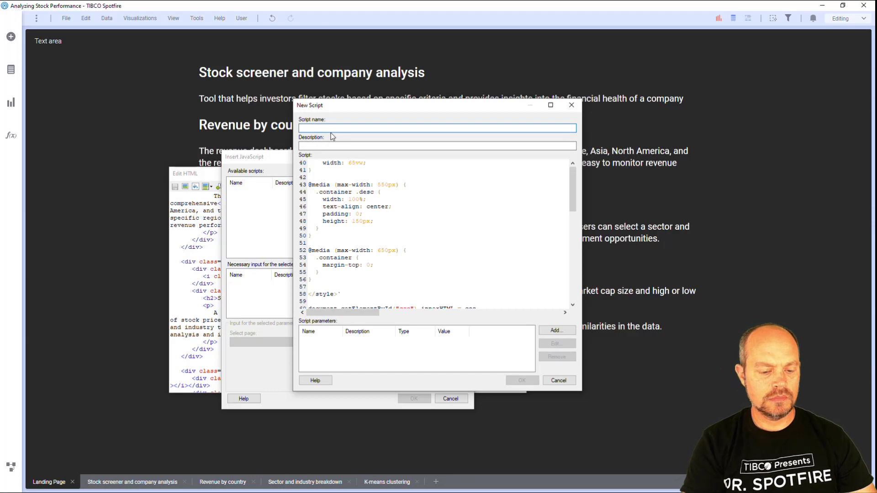
type("landingpage1")
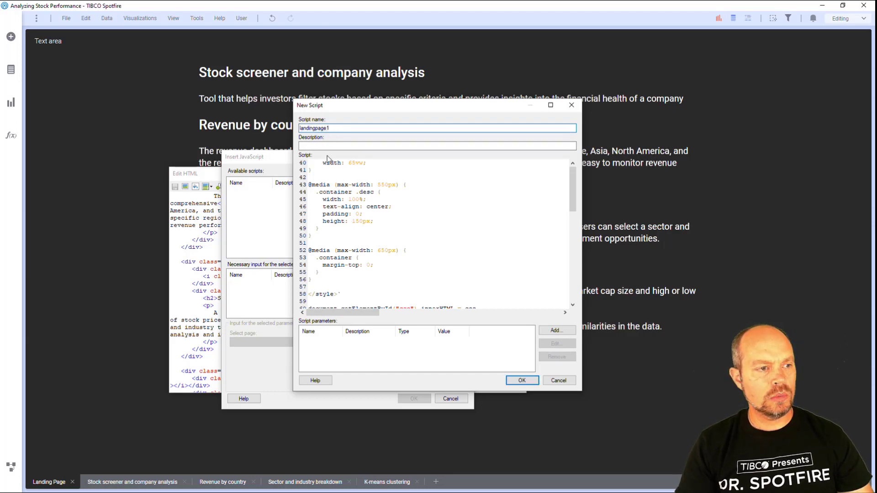
Use the Landing Pages article's URL as the script description and save the script
key("alt+Tab")
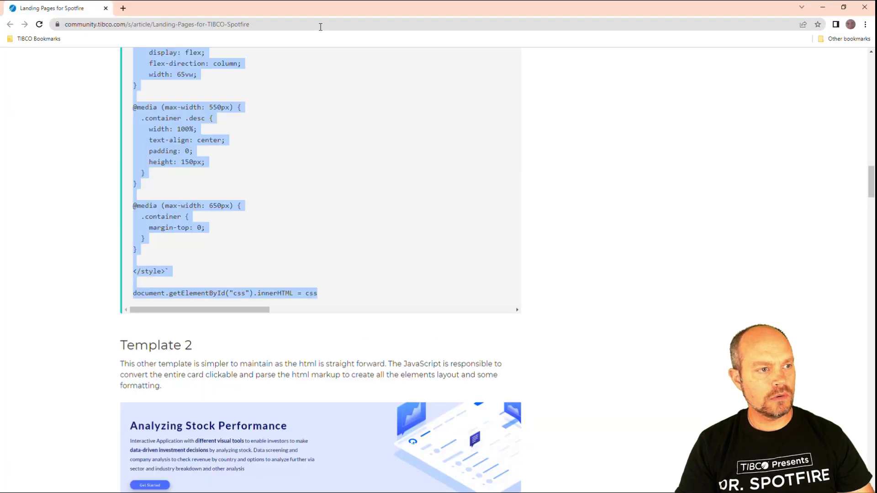
left_click(319, 25)
key("ctrl+c")
key("alt+Tab")
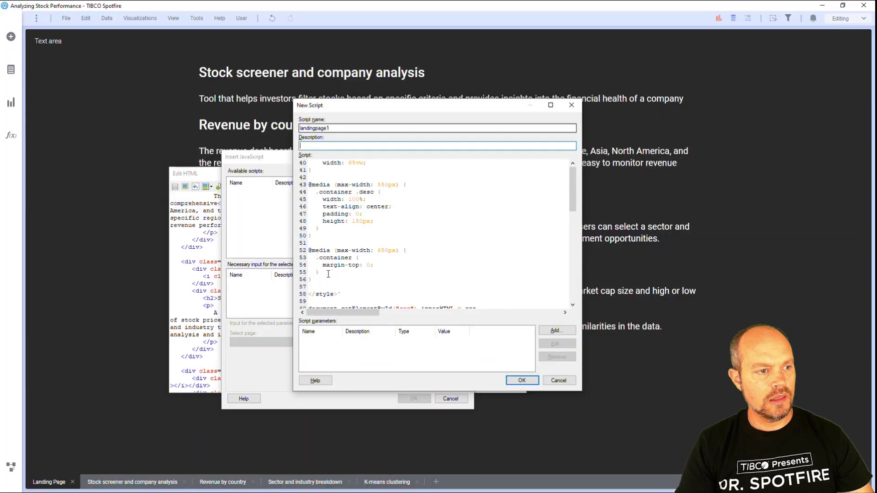
left_click(364, 146)
key("ctrl+v")
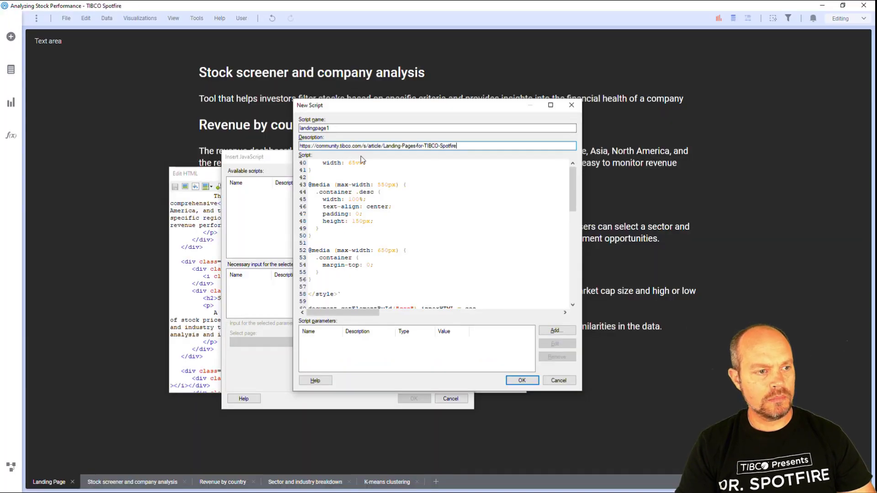
left_click(514, 379)
Attach the landingpage1 script to the text area and close the HTML editor
left_click(414, 398)
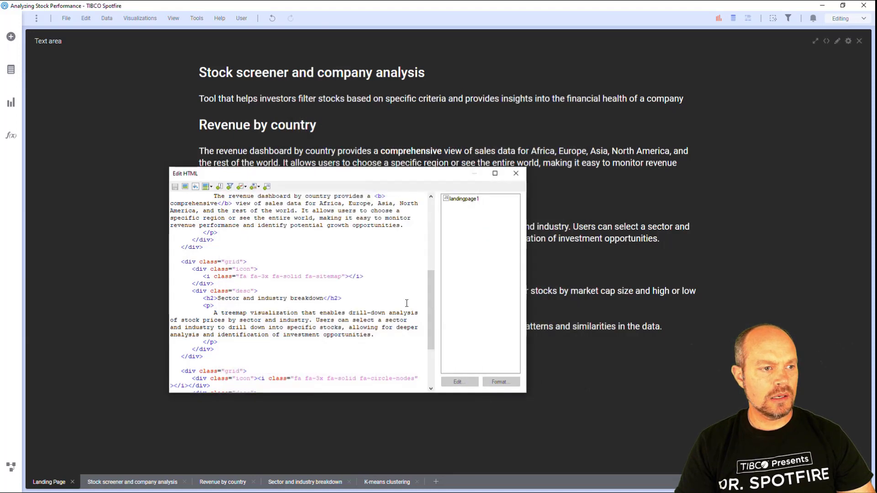
left_click_drag(449, 176, 452, 230)
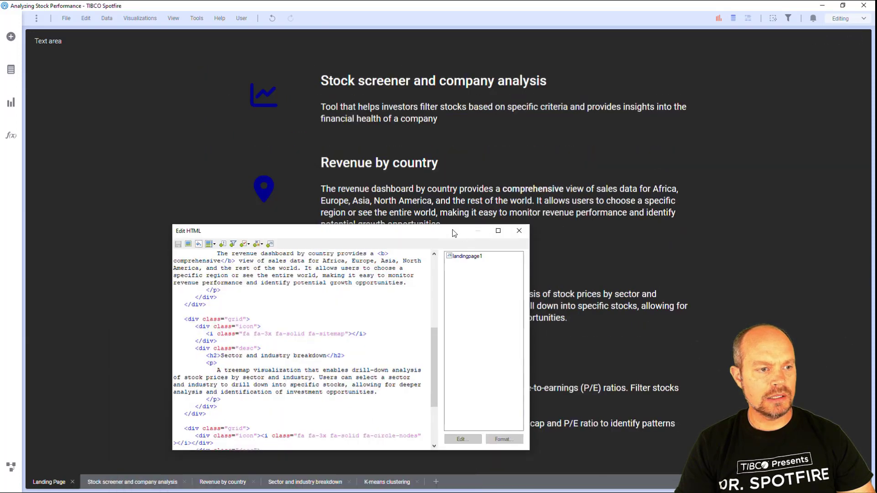
left_click(519, 231)
Edit landingpage1 to change the icon colour from darkblue to white
left_click(826, 41)
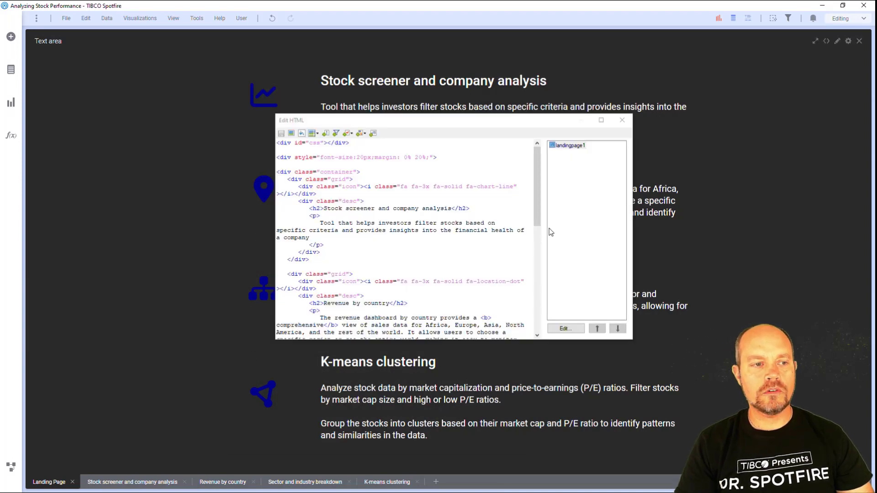
double_click(567, 146)
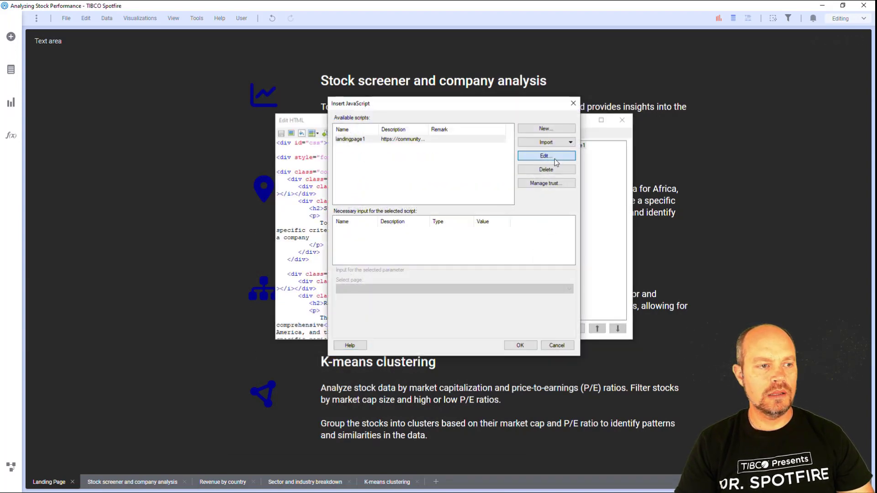
left_click(546, 155)
scroll(476, 209, "down", 5)
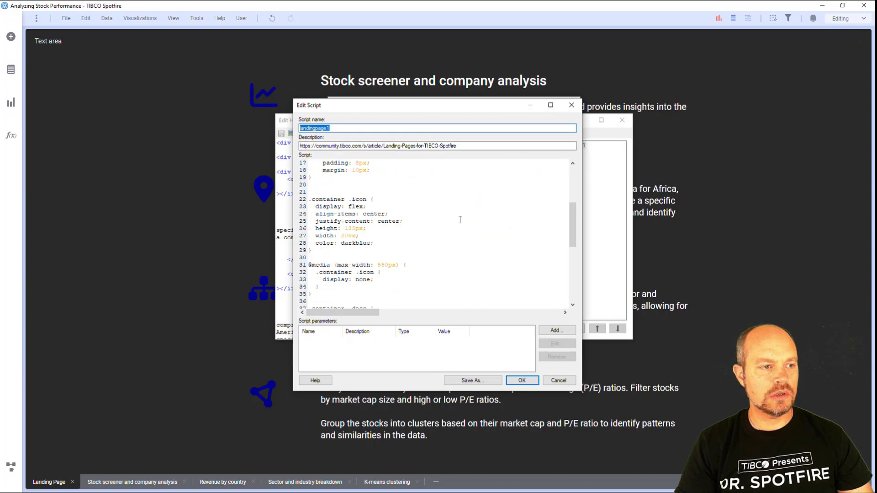
scroll(460, 219, "up", 4, "ctrl")
double_click(389, 216)
type("whit")
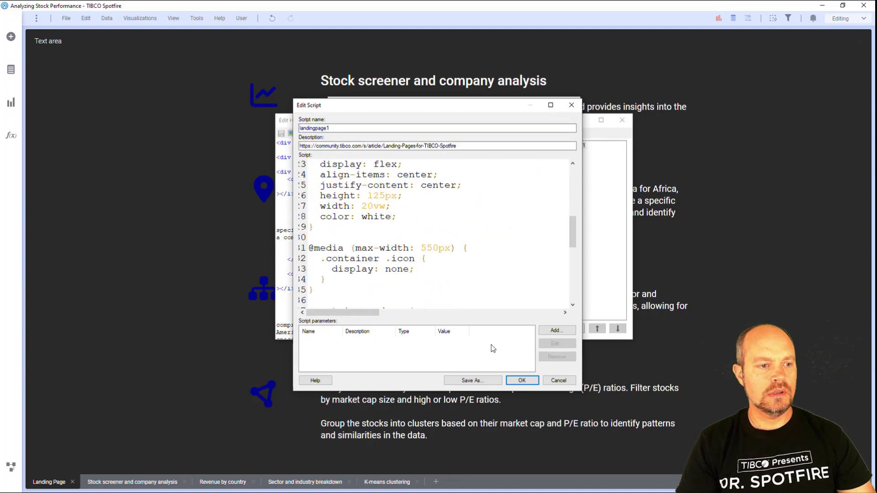
type("e")
left_click(523, 380)
left_click(525, 345)
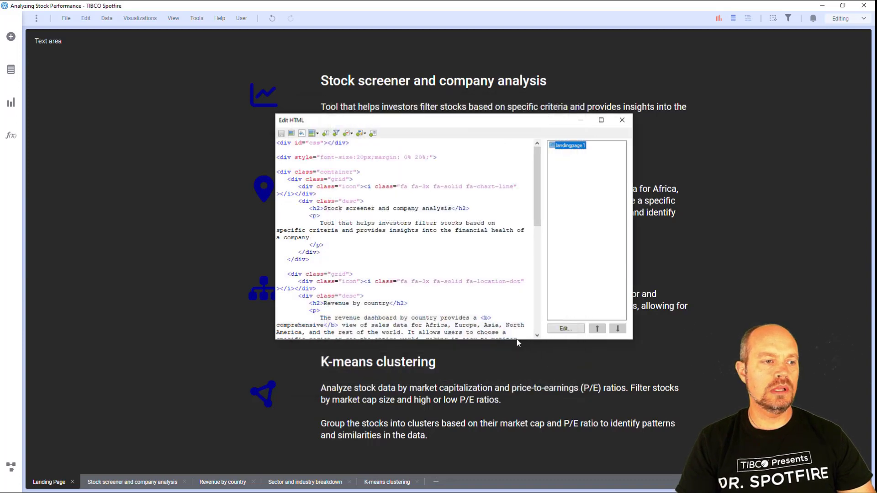
Open the text area for rich-text editing and select the 'Stock screener and company analysis' heading
left_click(623, 121)
right_click(457, 150)
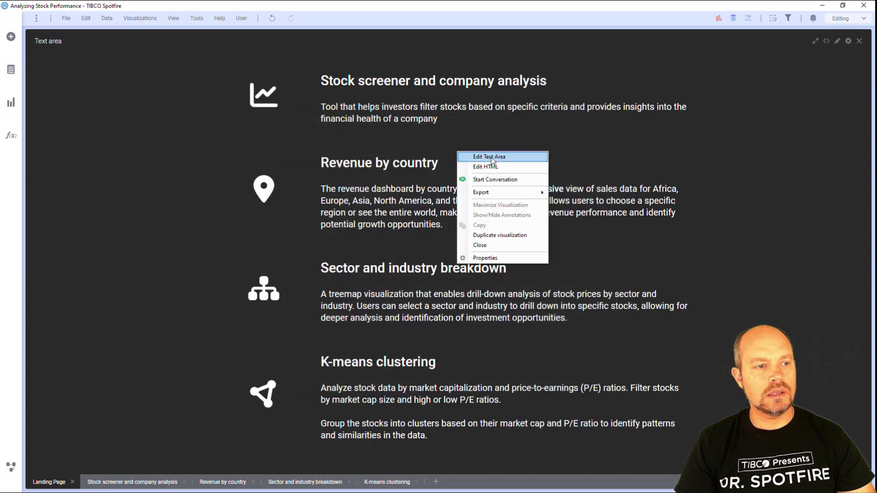
left_click(494, 158)
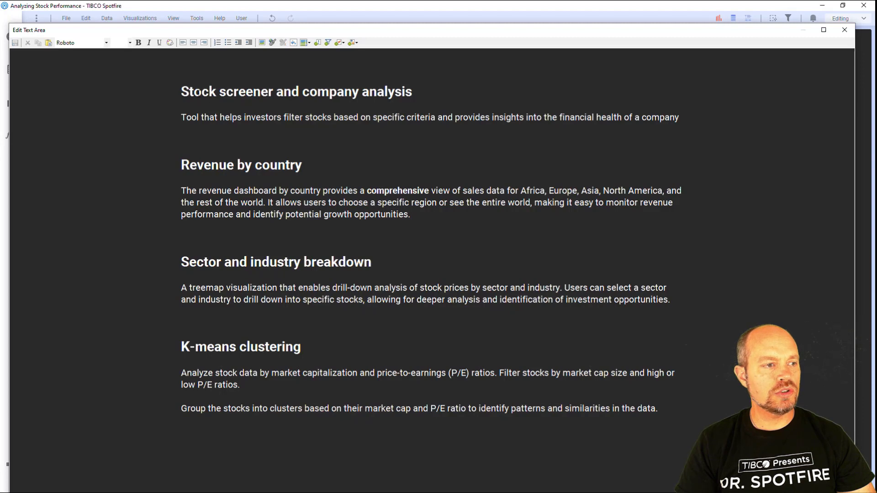
left_click_drag(182, 91, 401, 96)
Make the heading a Link action navigating to the Stock screener and company analysis page, and save
left_click(272, 42)
left_click(334, 199)
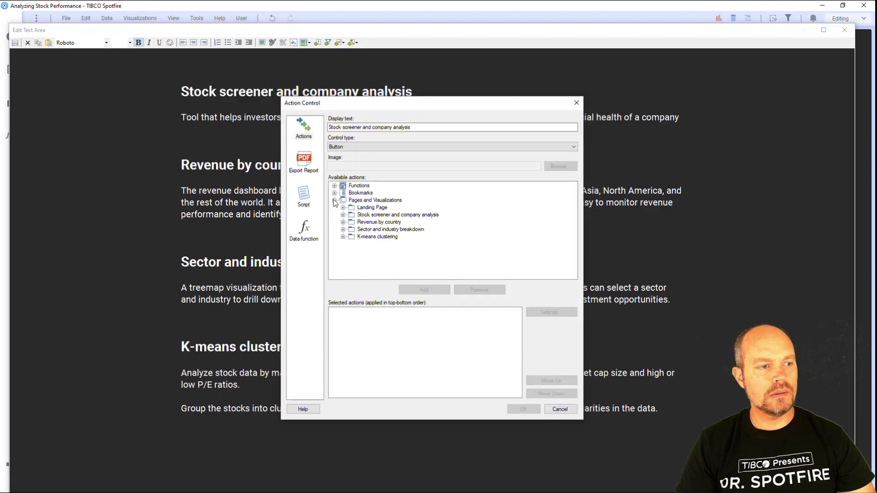
left_click(366, 214)
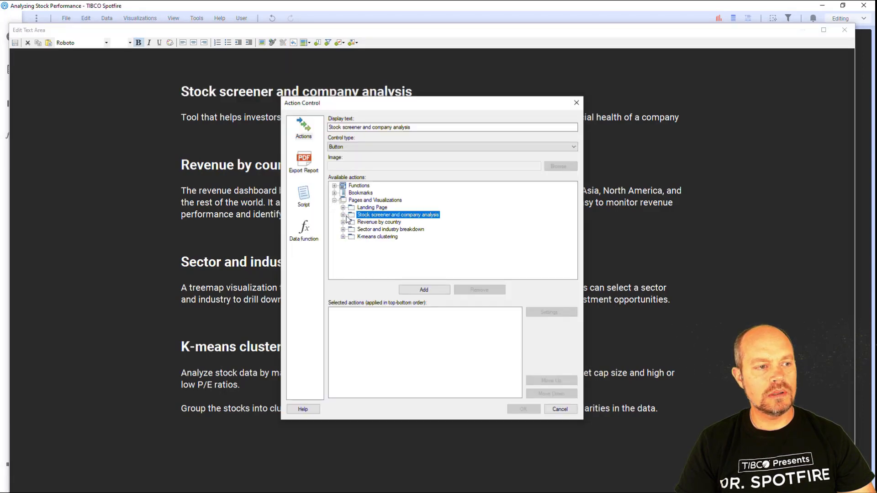
left_click(425, 289)
left_click(359, 146)
left_click(359, 161)
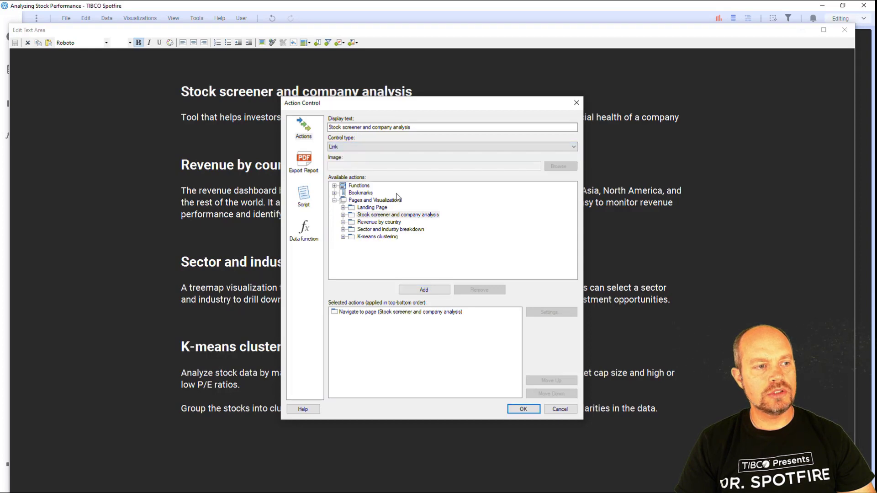
left_click(523, 408)
left_click(15, 43)
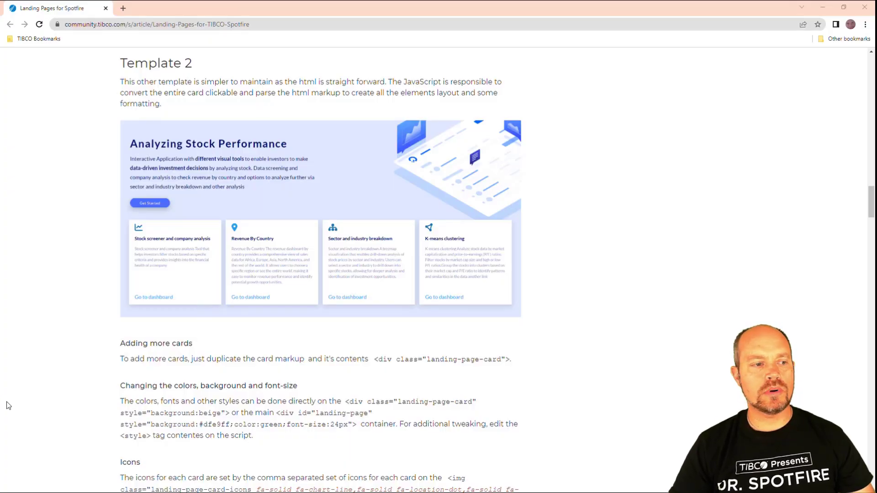
Copy the article's Template 2 HTML block into Spotfire's Edit HTML and apply it
scroll(6, 405, "down", 7)
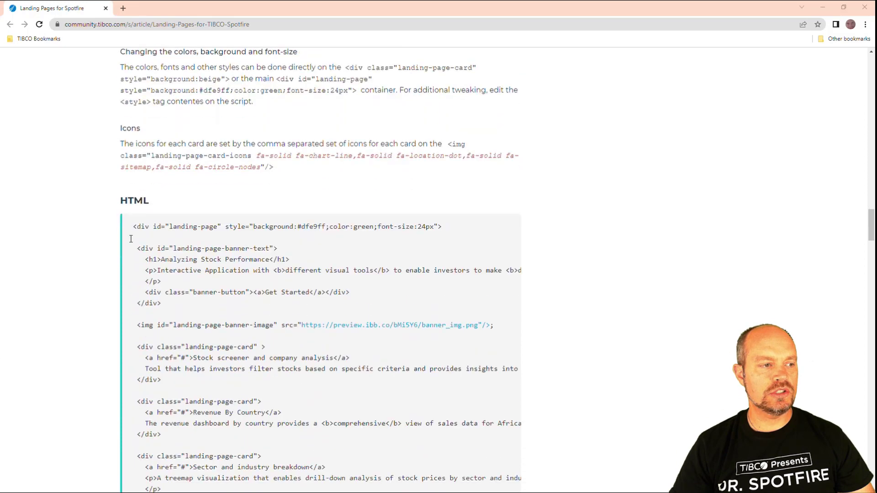
left_click_drag(132, 228, 515, 353)
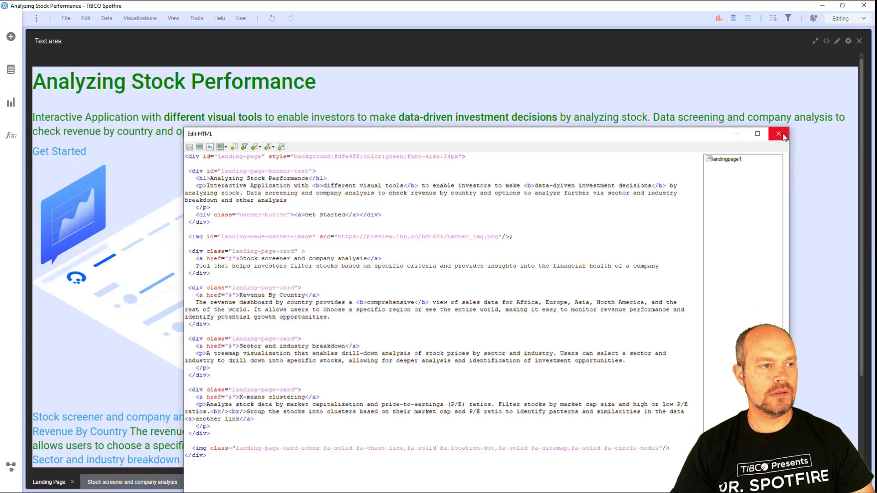
left_click(784, 137)
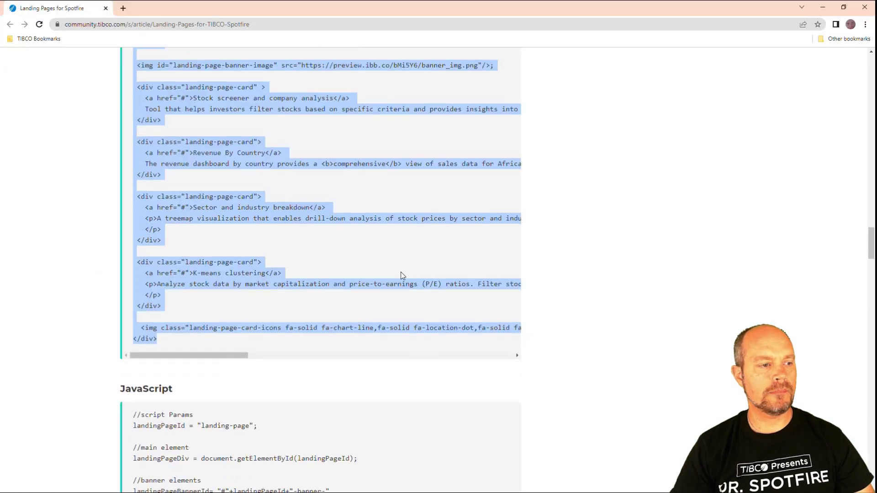
Select the Template 2 JavaScript through its final landingPageDiv insertAdjacentHTML line, then return to Spotfire
scroll(165, 253, "down", 6)
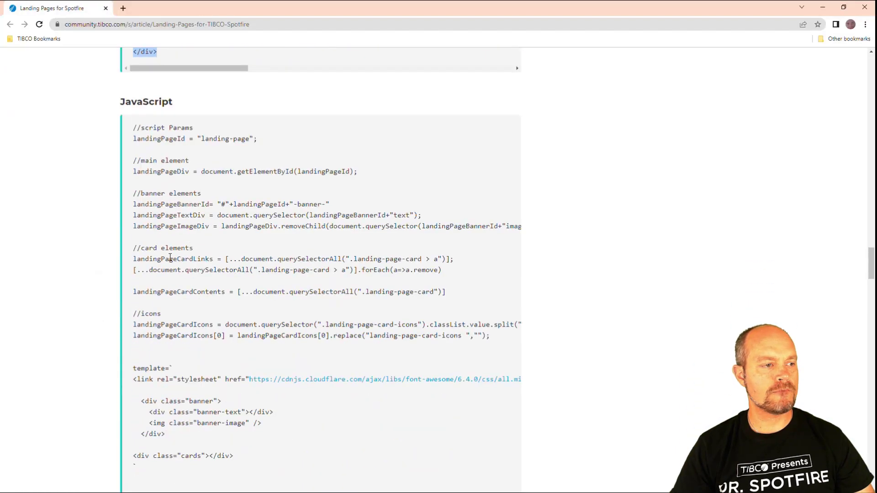
left_click_drag(133, 132, 206, 304)
scroll(322, 262, "down", 3)
left_click_drag(322, 262, 342, 253)
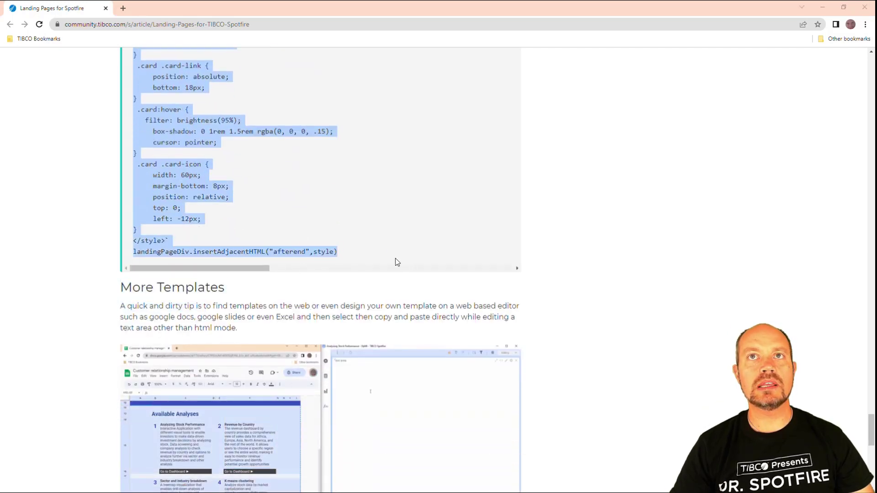
key("alt+Tab")
Paste the copied JavaScript into a new script named 'landingpag2' and attach it to the Landing Page text area
right_click(357, 214)
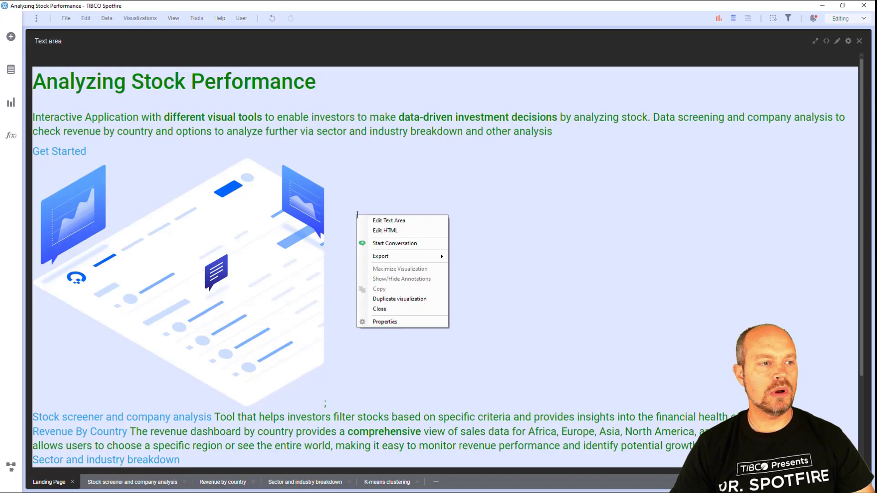
left_click(382, 229)
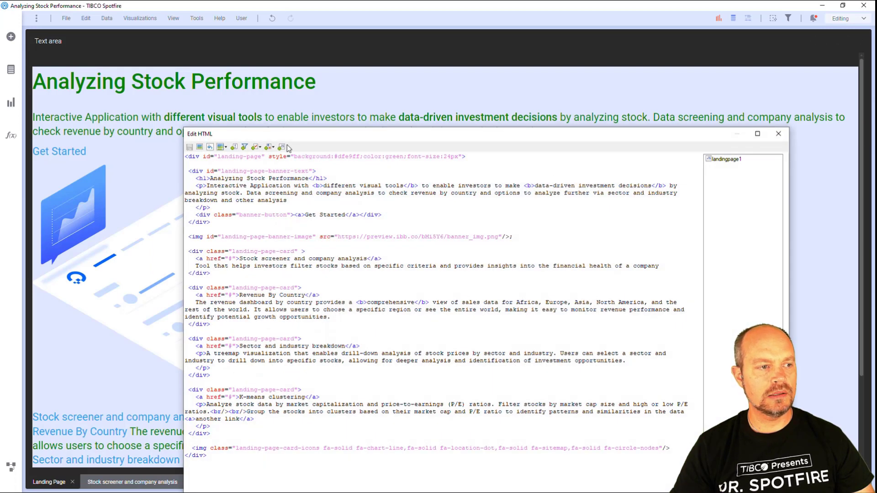
left_click(282, 146)
left_click(578, 220)
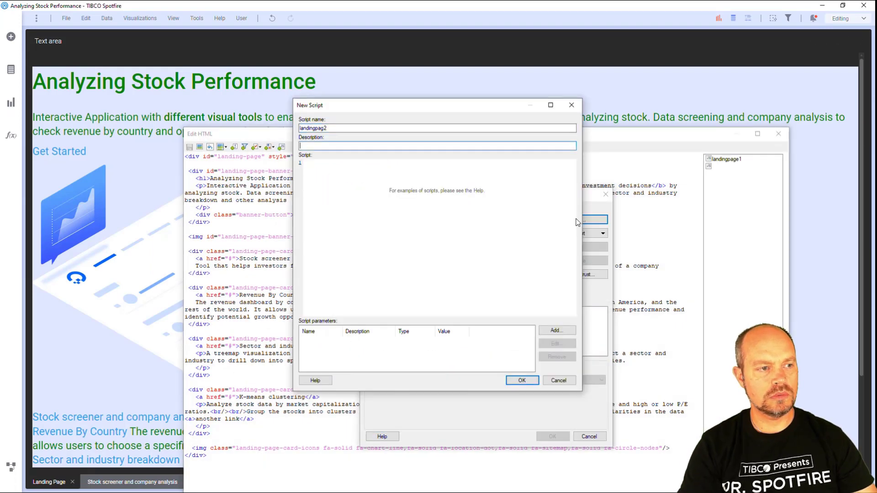
key("ctrl+v")
left_click(517, 381)
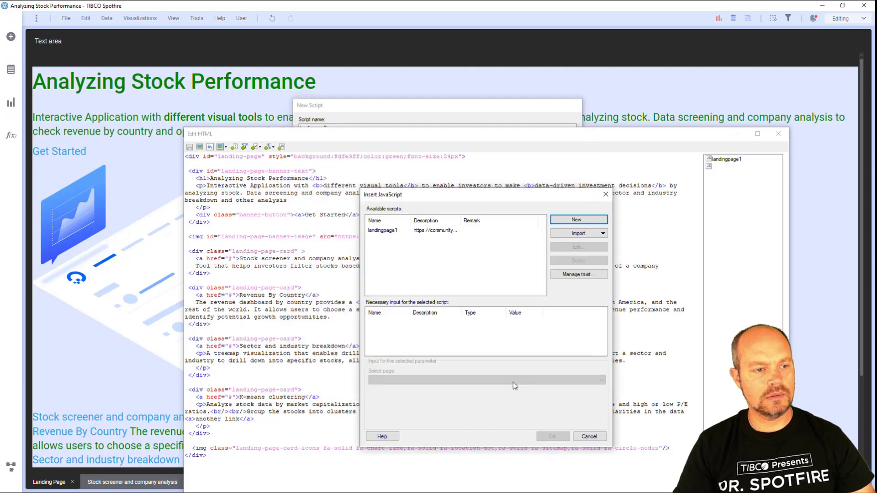
left_click(553, 436)
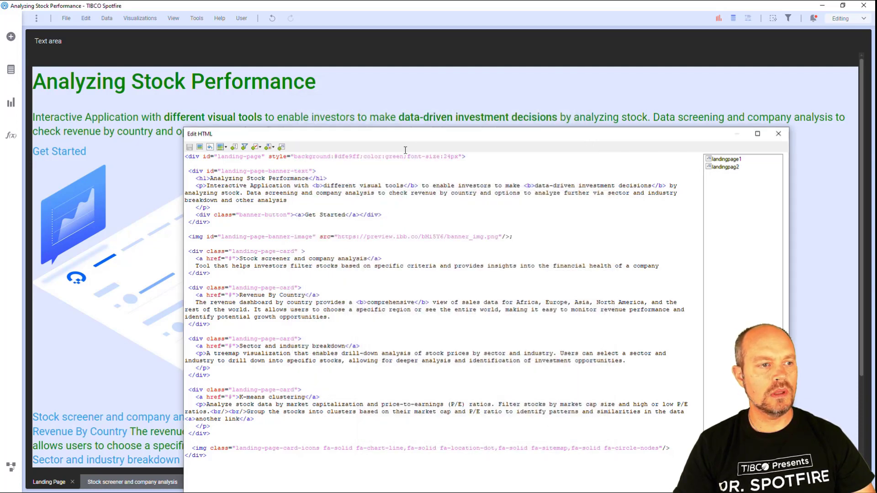
left_click_drag(599, 133, 598, 441)
left_click_drag(515, 442, 513, 71)
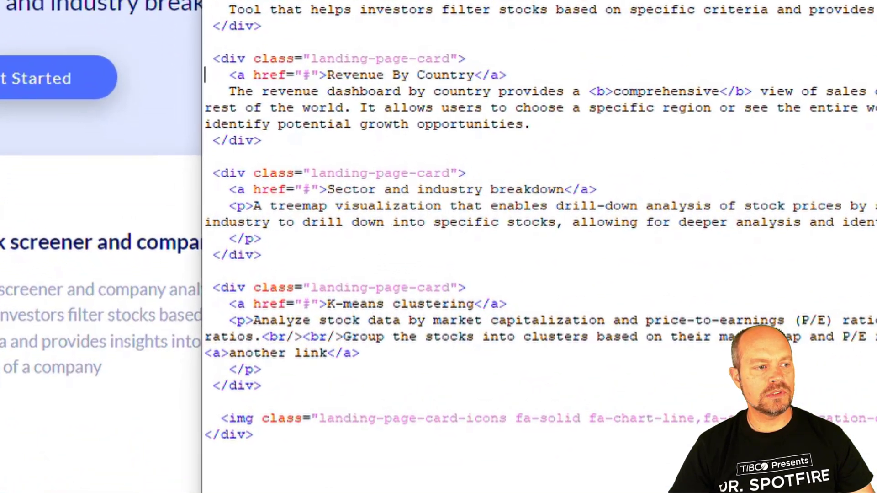
Paste a copy of the Sector and industry breakdown card above the K-means card, appending '2' to its title
left_click(179, 256)
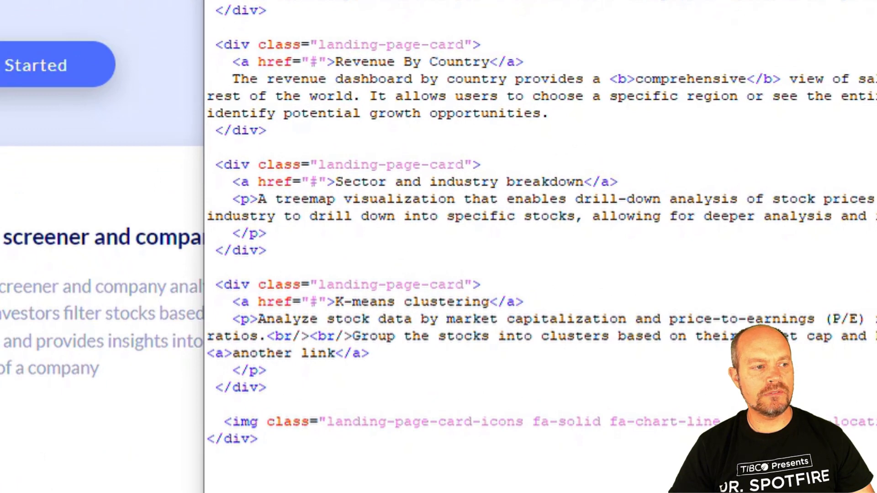
key("shift+Down")
key("shift+Down")
key("shift+Down")
key("shift+Down")
key("shift+Down")
key("shift+Down")
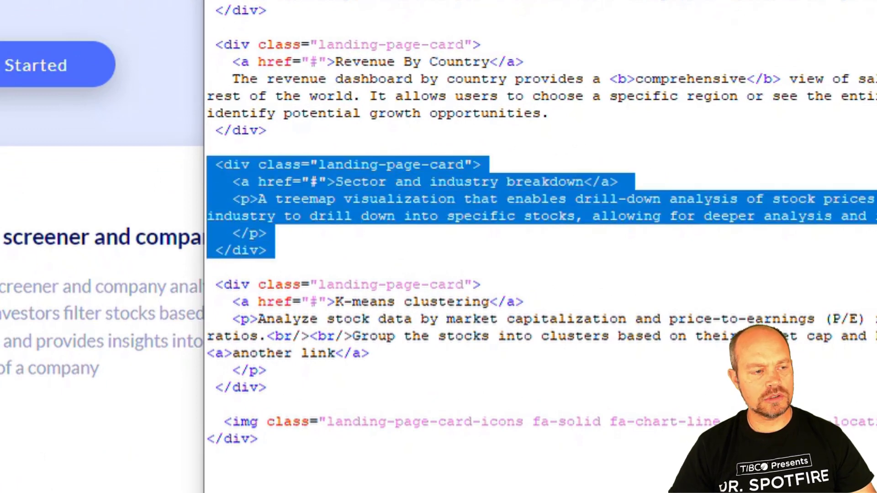
left_click(208, 284)
key("ctrl+v")
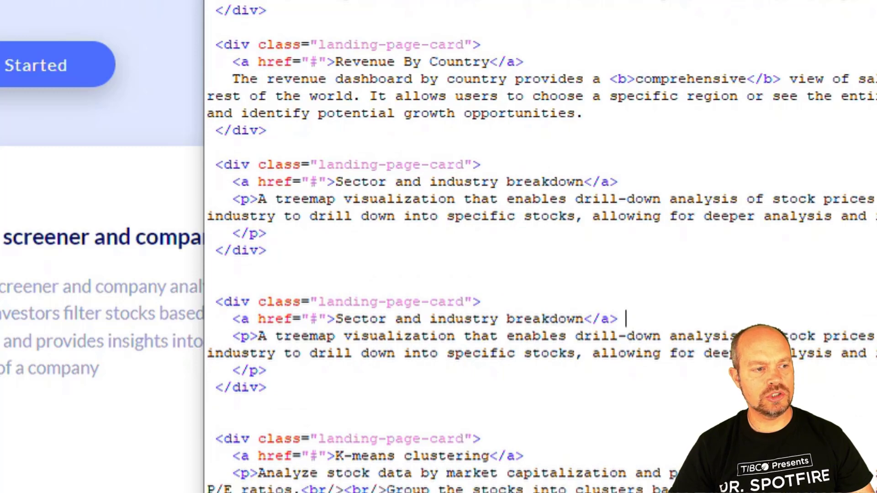
key("Left")
key("Left")
type("2")
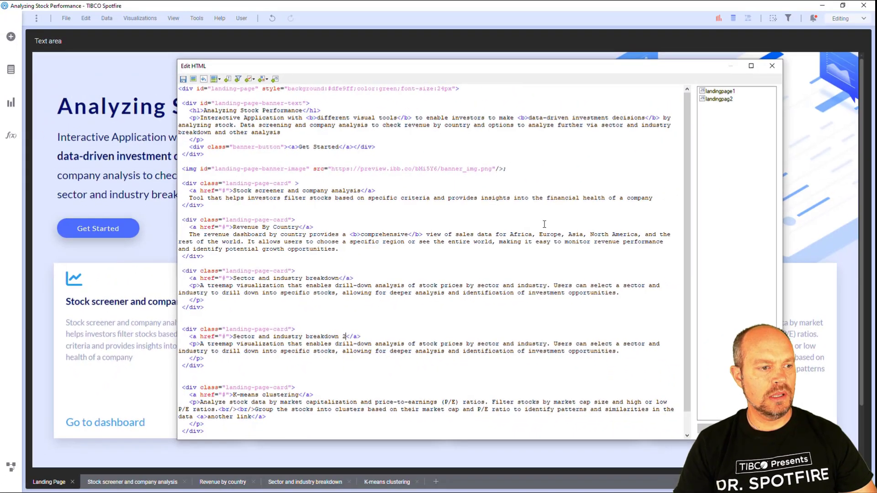